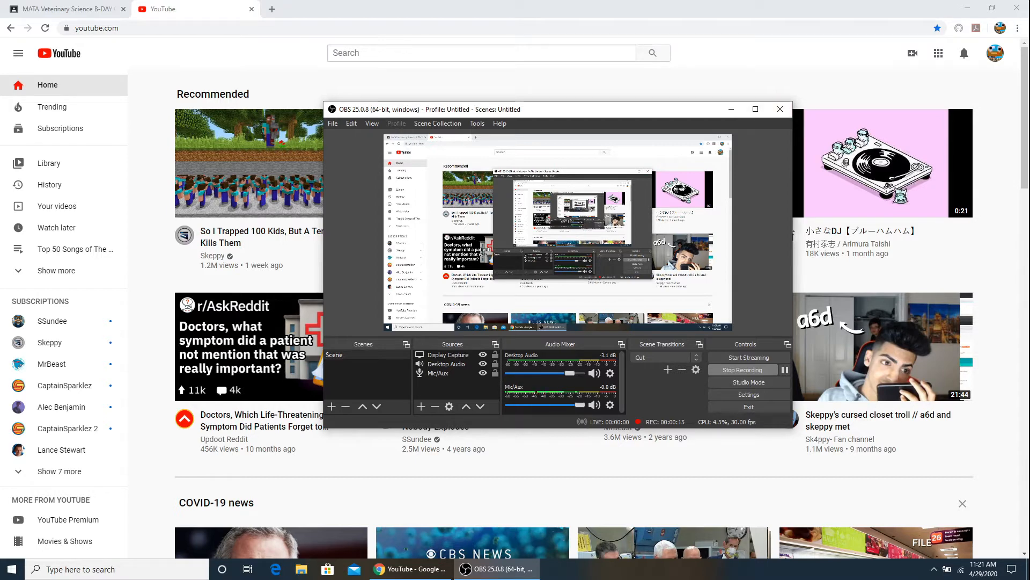
Switch to YouTube and start a new live stream without reusing the previous stream's settings
key("alt+Tab")
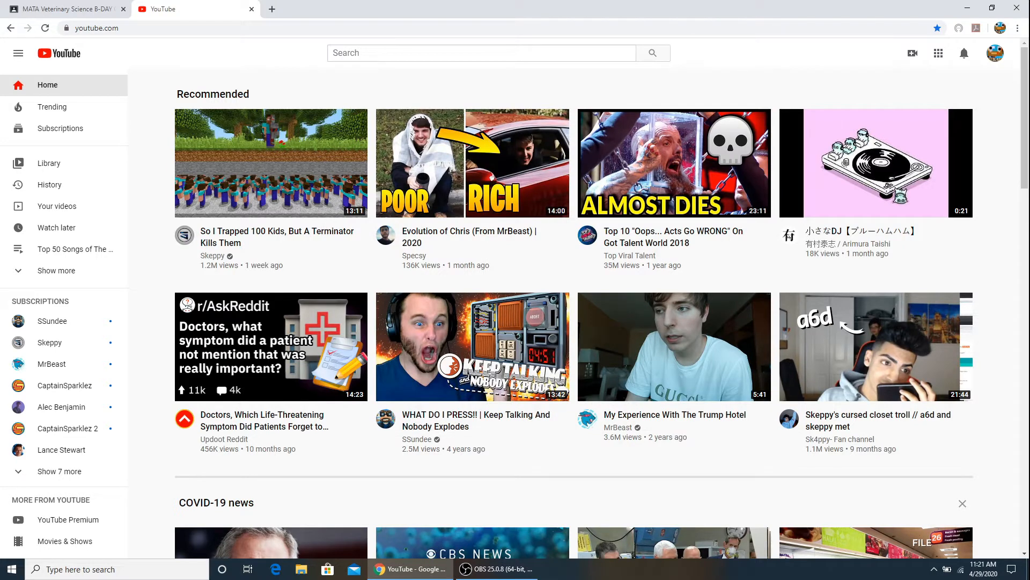
key("alt+Tab")
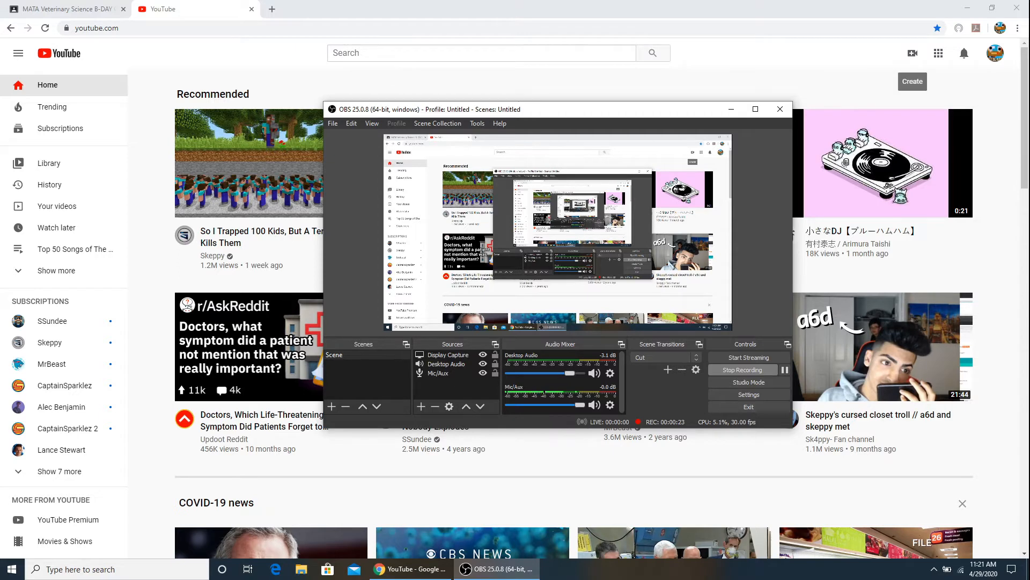
left_click(913, 53)
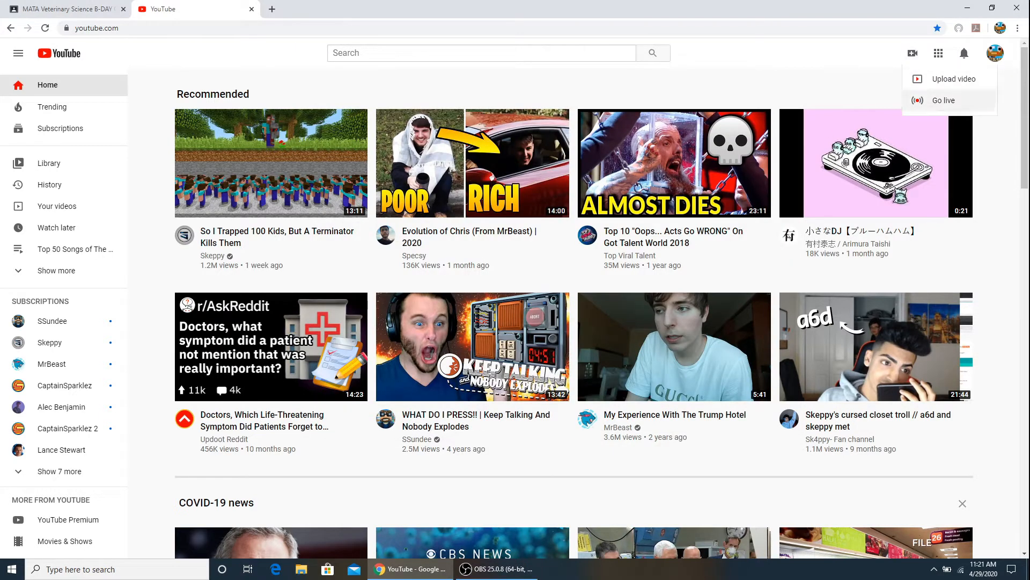
left_click(940, 101)
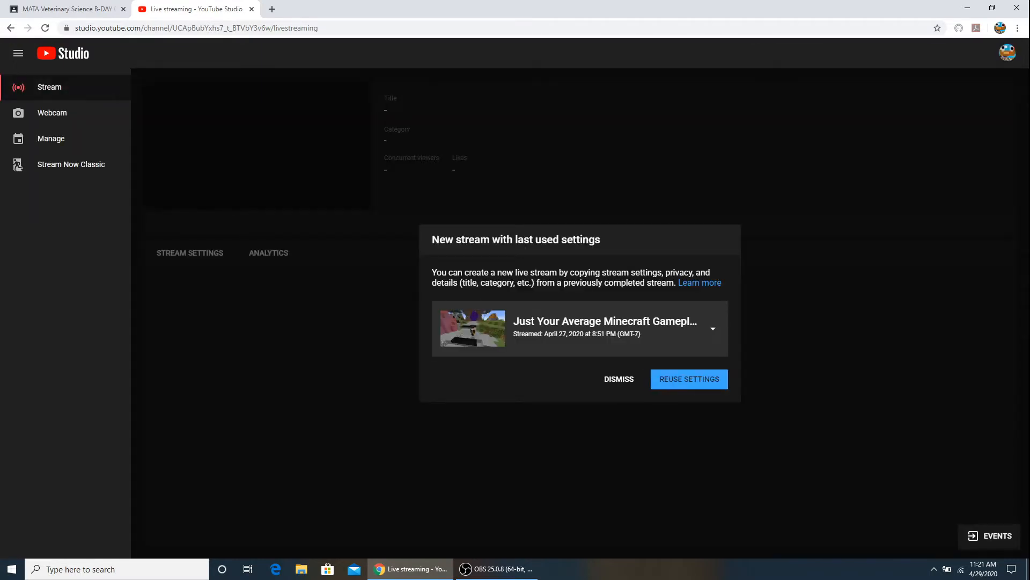
left_click(619, 379)
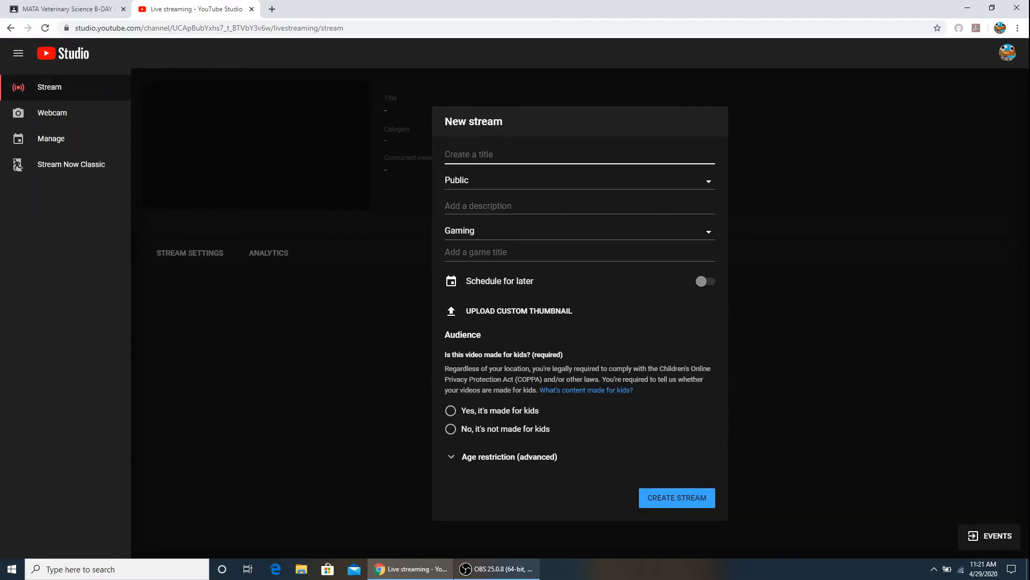
left_click(497, 568)
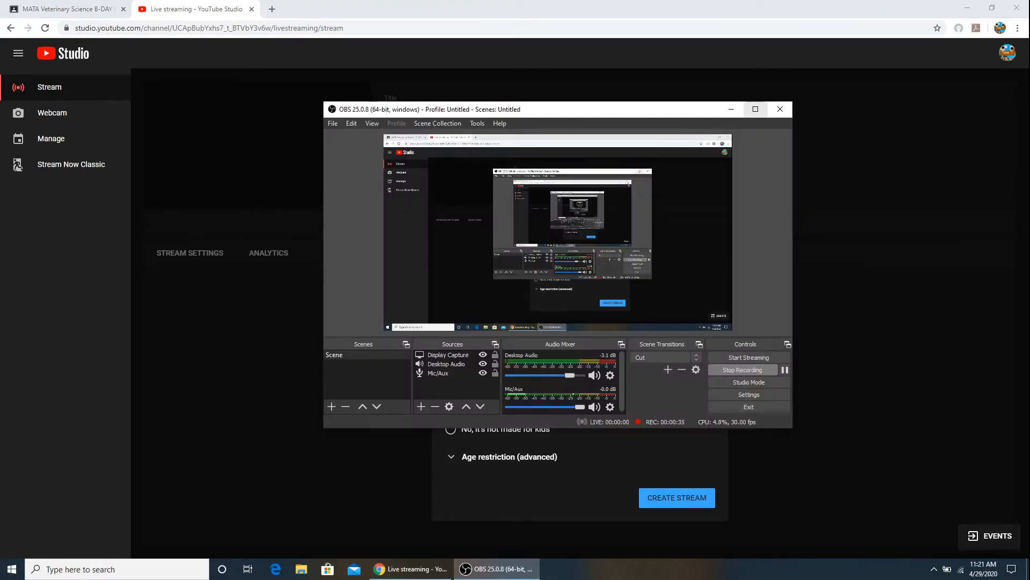
left_click(731, 109)
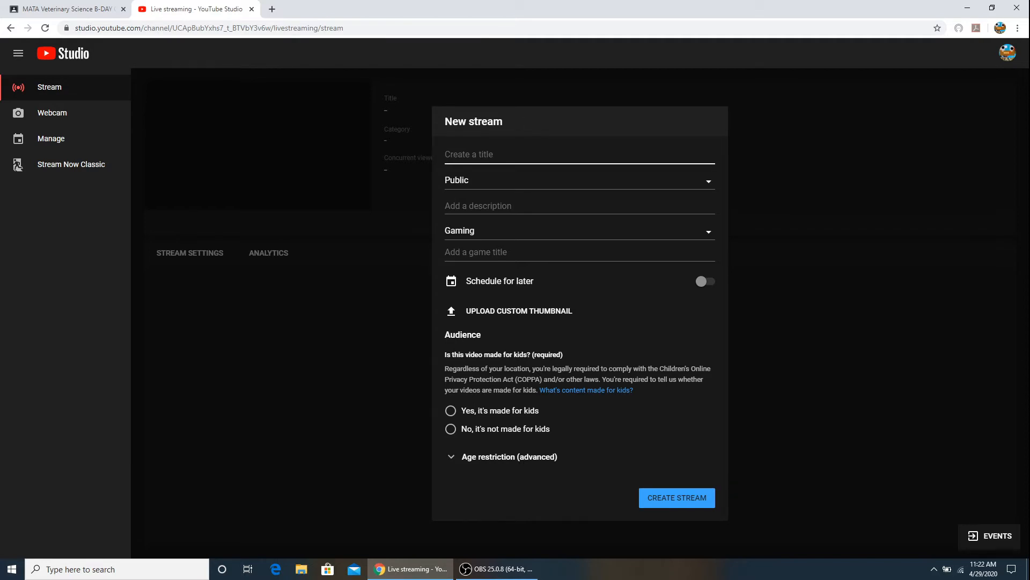
Title the new stream "Tutorial" and set its visibility to Public
type("Tutorial")
left_click(579, 181)
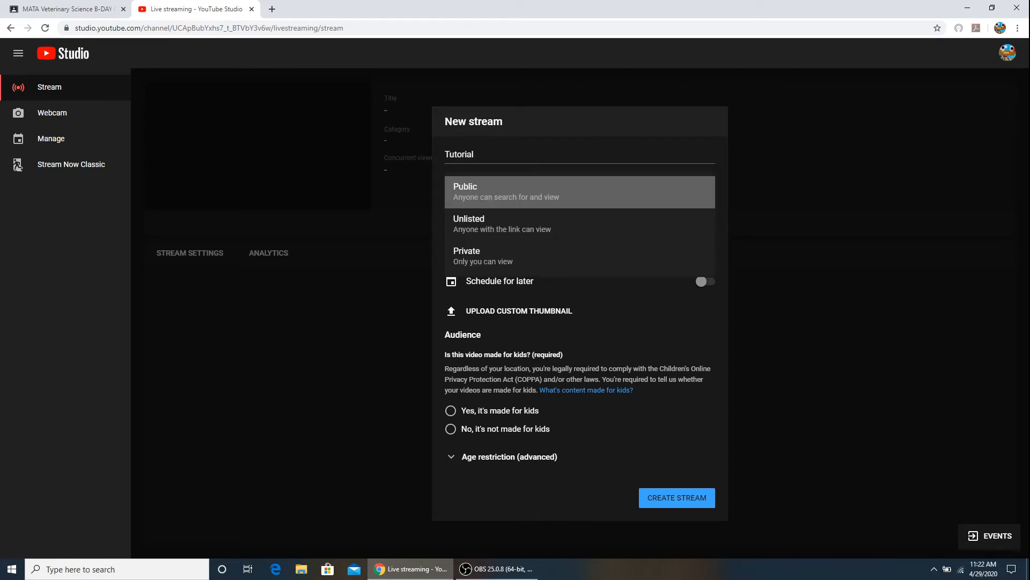
left_click(580, 191)
Enter "Just a tutorial" as the stream description and set the category to Howto & Style
left_click(536, 207)
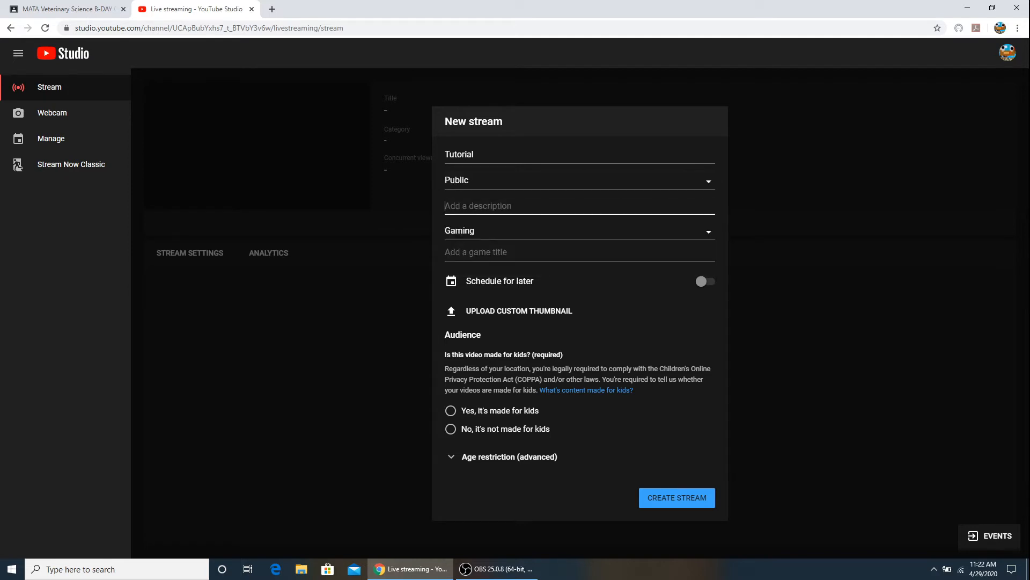
type("Just a tutorial")
left_click(580, 252)
left_click(579, 231)
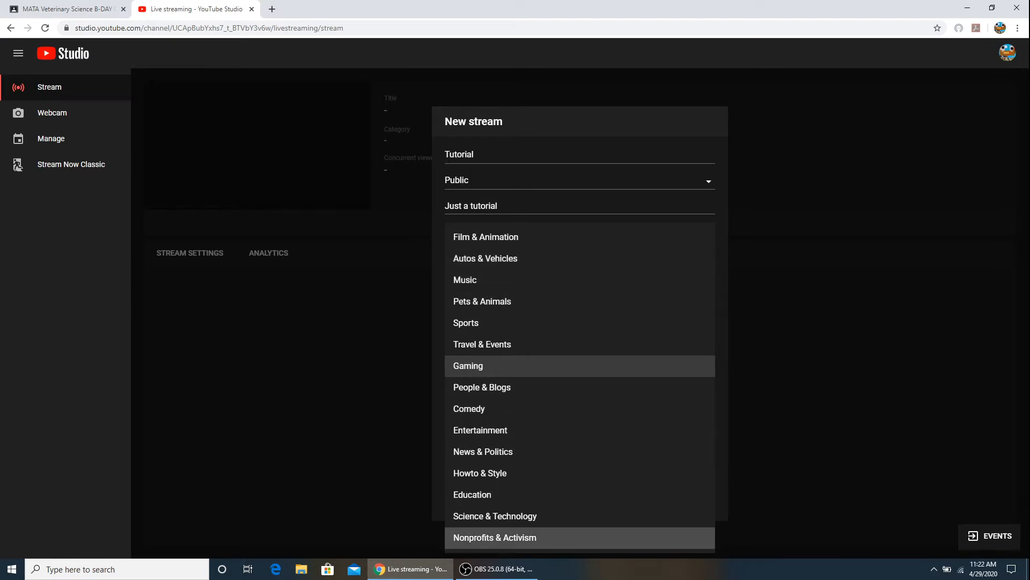
left_click(537, 473)
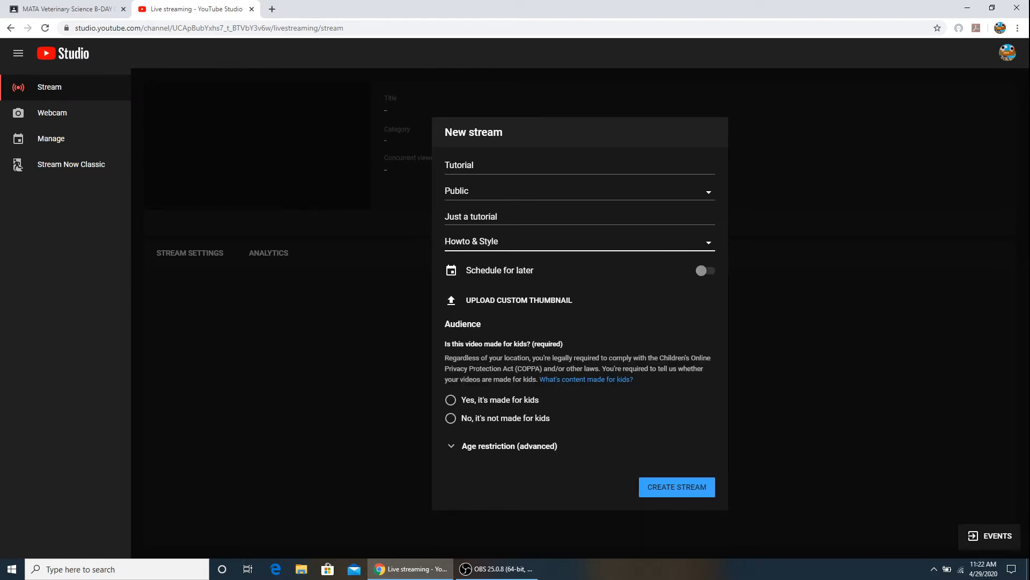
Enable scheduling for the stream and pick a start time of 11:30 AM on Wed, Apr 29
left_click(705, 270)
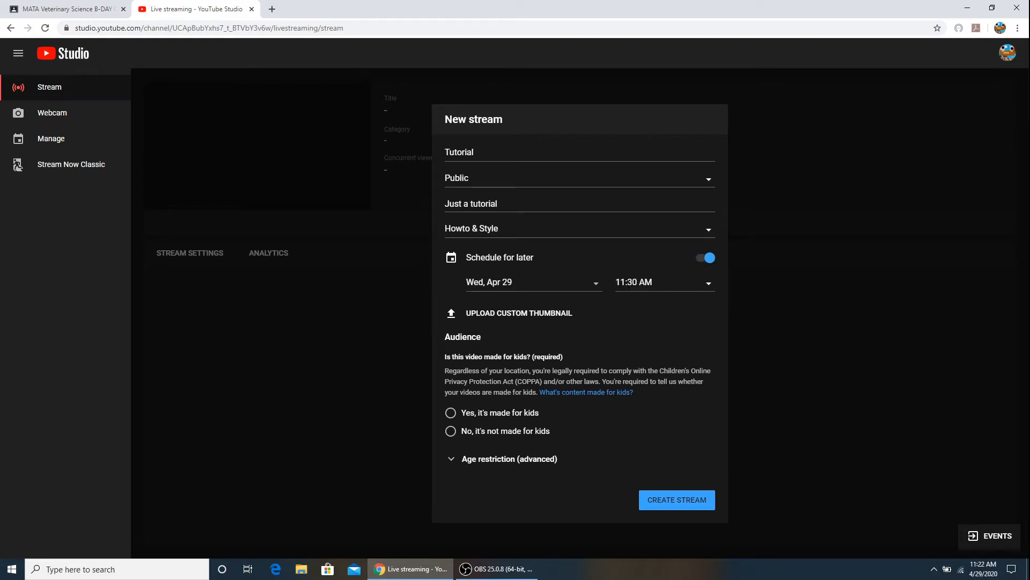
left_click(534, 283)
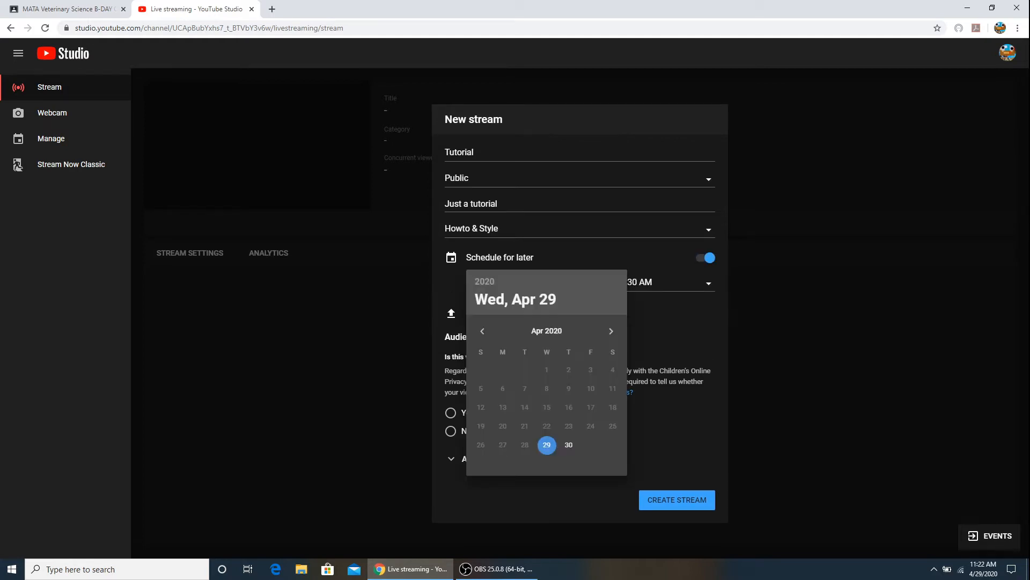
left_click(485, 281)
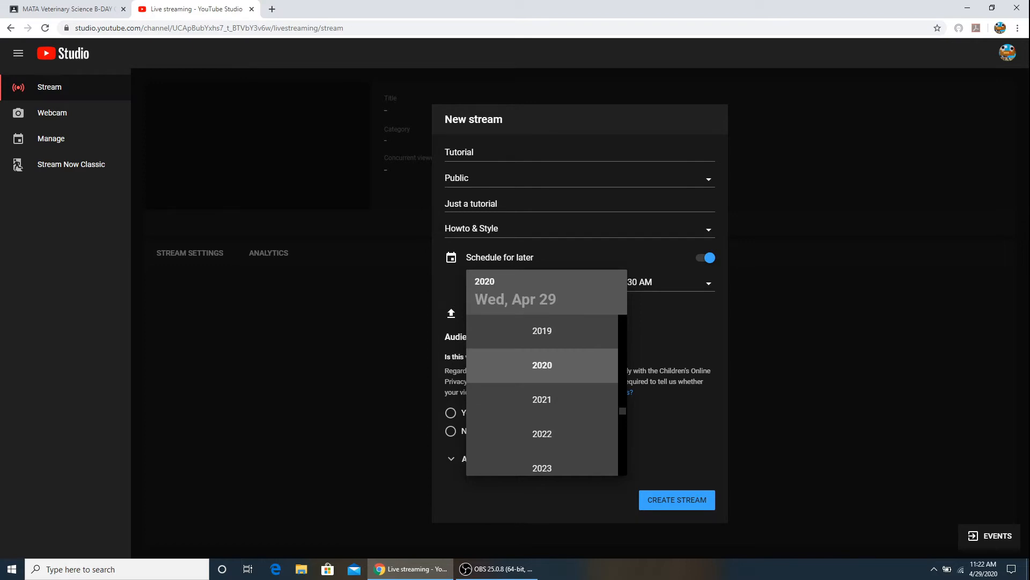
left_click(670, 313)
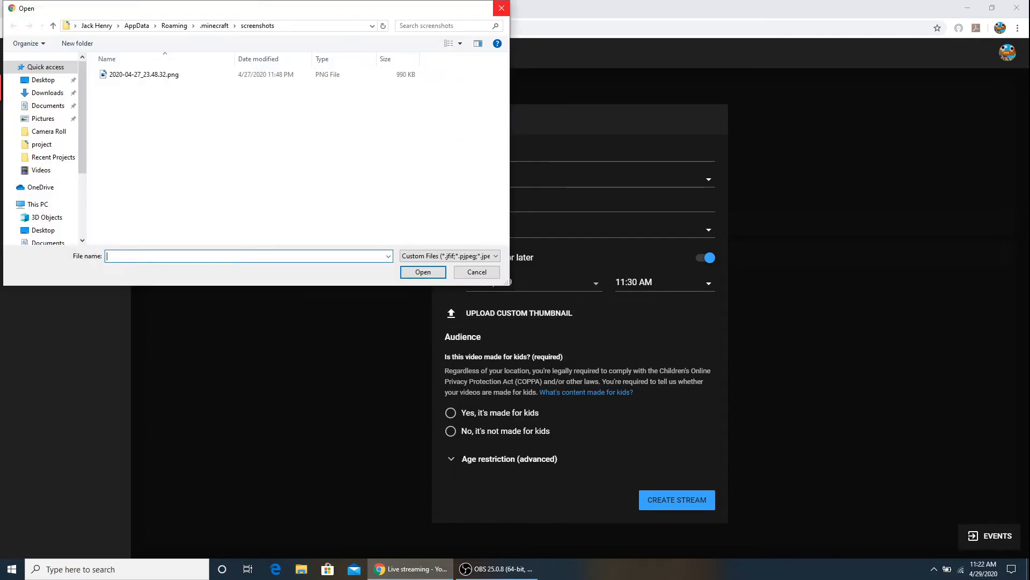
left_click(501, 8)
left_click(665, 283)
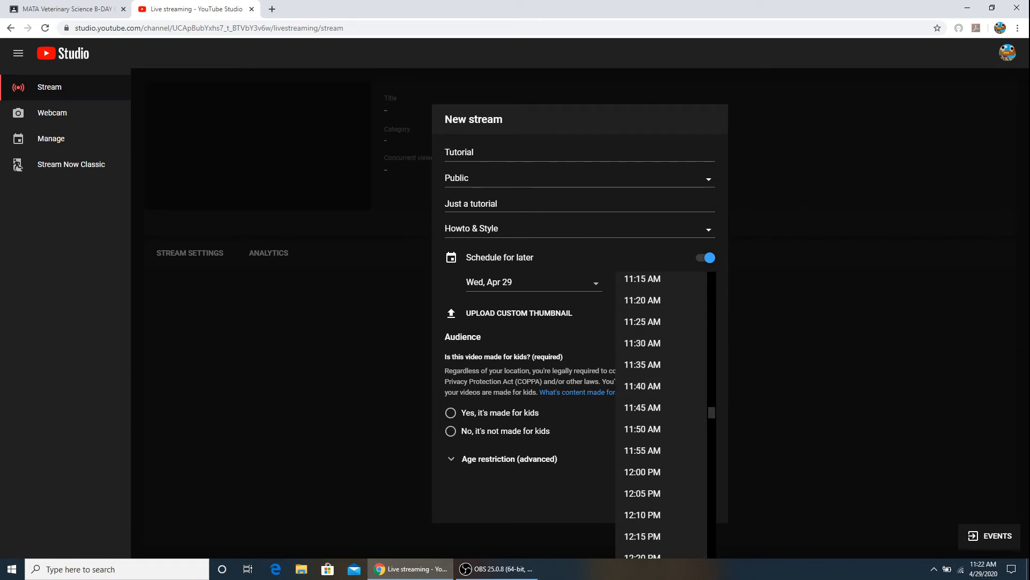
left_click(661, 343)
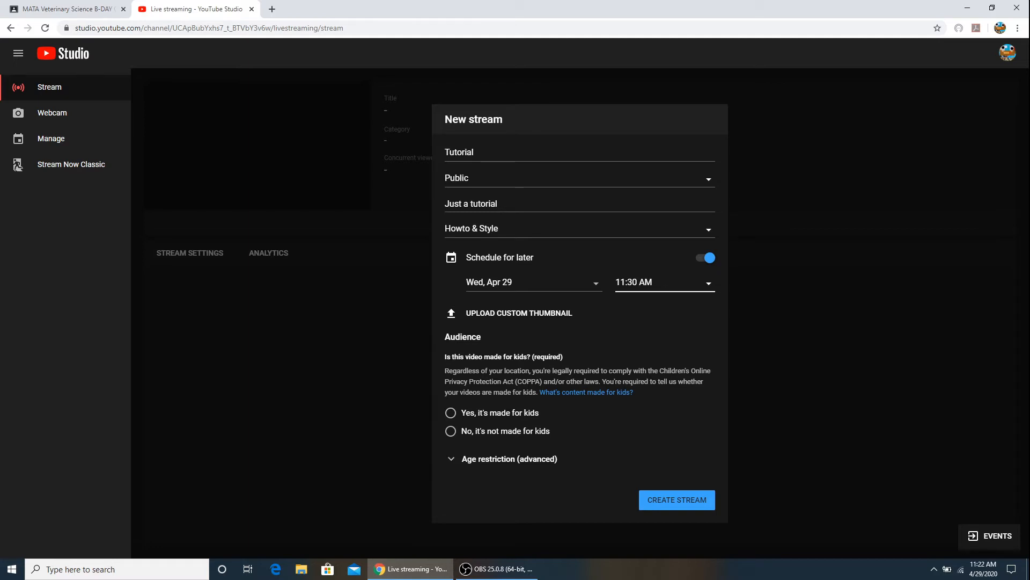
Create the stream as not made for kids, with scheduling turned off
left_click(451, 431)
left_click(706, 257)
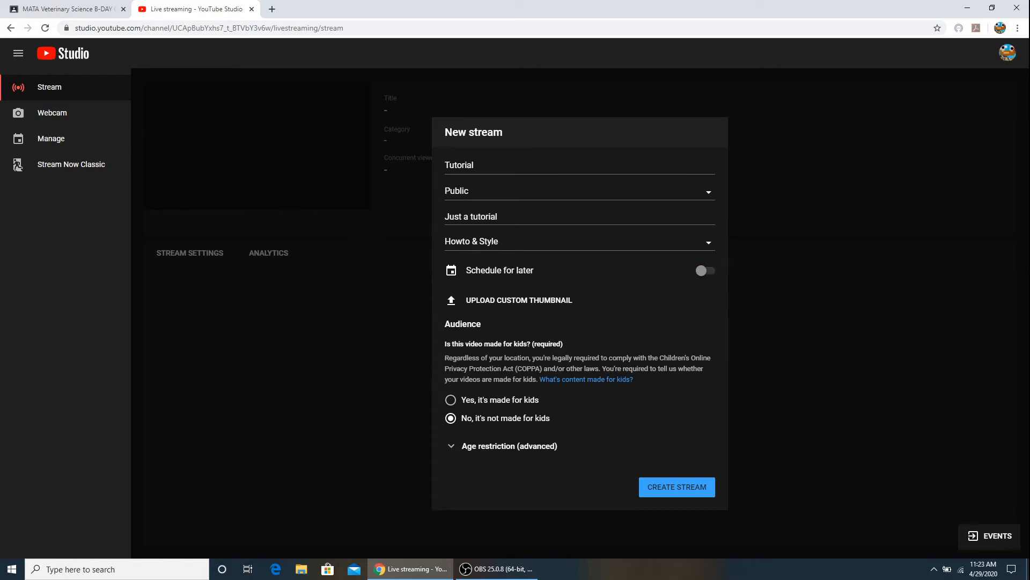
left_click(677, 487)
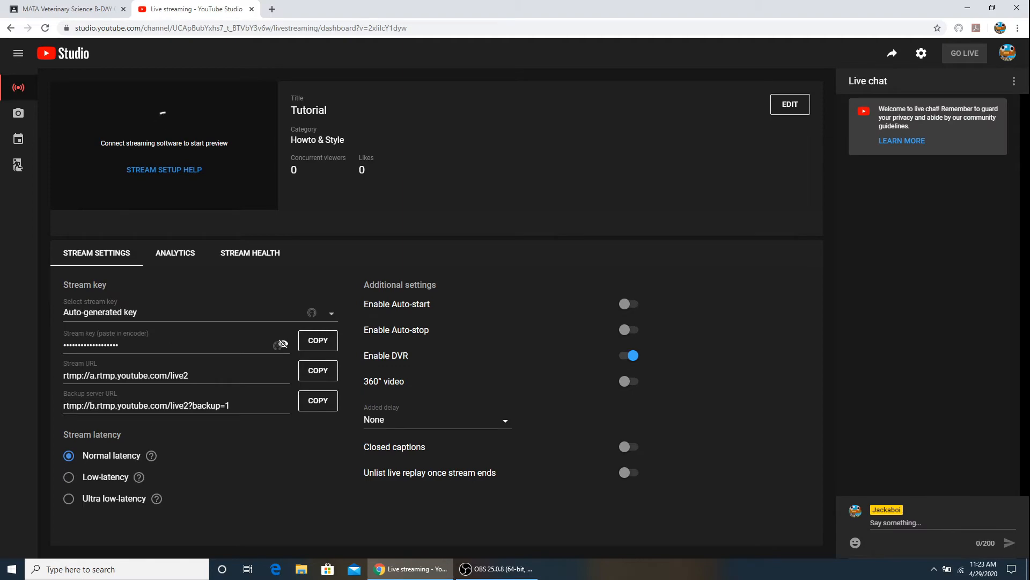
Copy the new stream's key and open the Stream settings in OBS
left_click(790, 104)
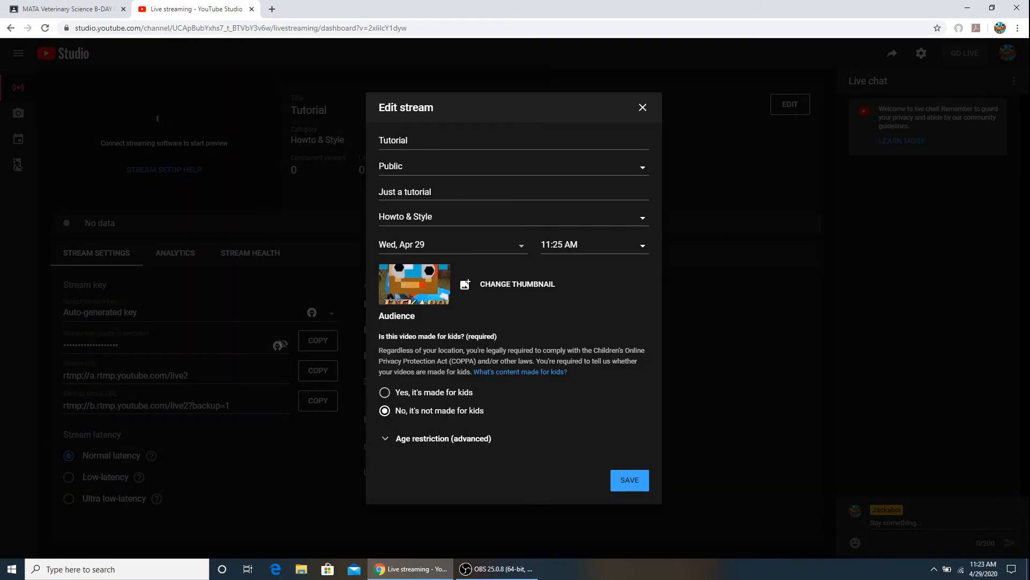
key("Escape")
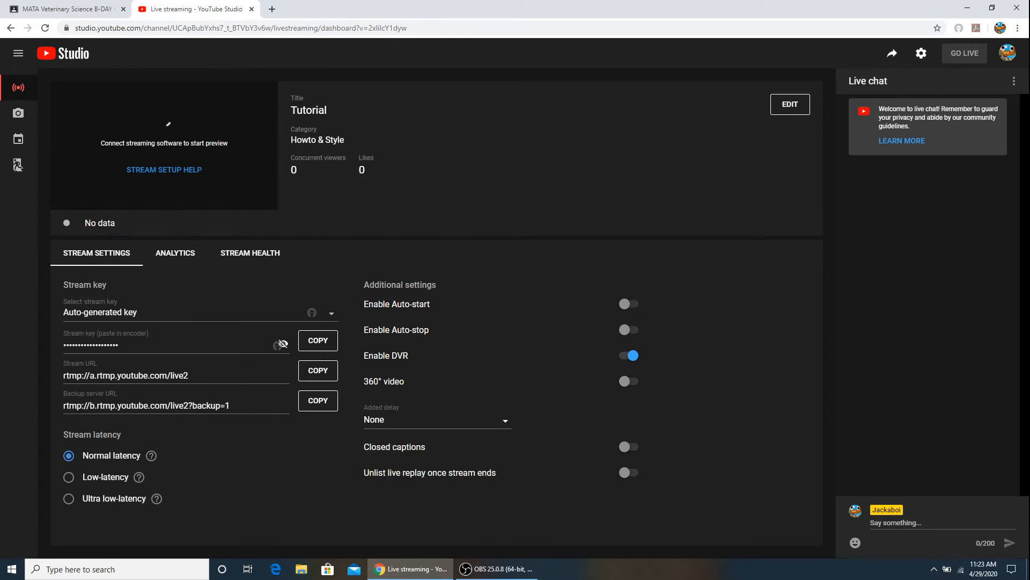
left_click(315, 341)
left_click(497, 569)
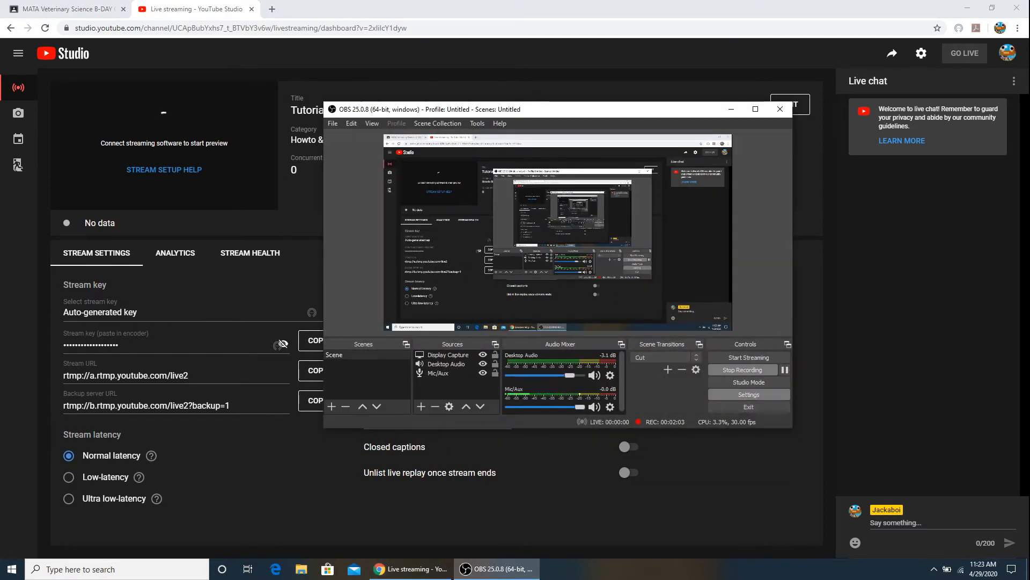
left_click(750, 395)
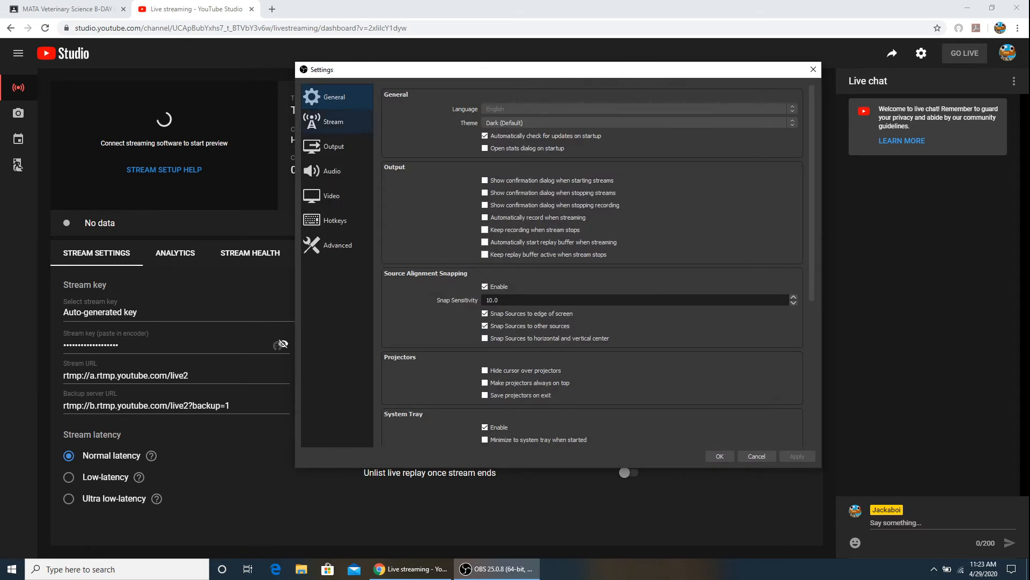
left_click(337, 121)
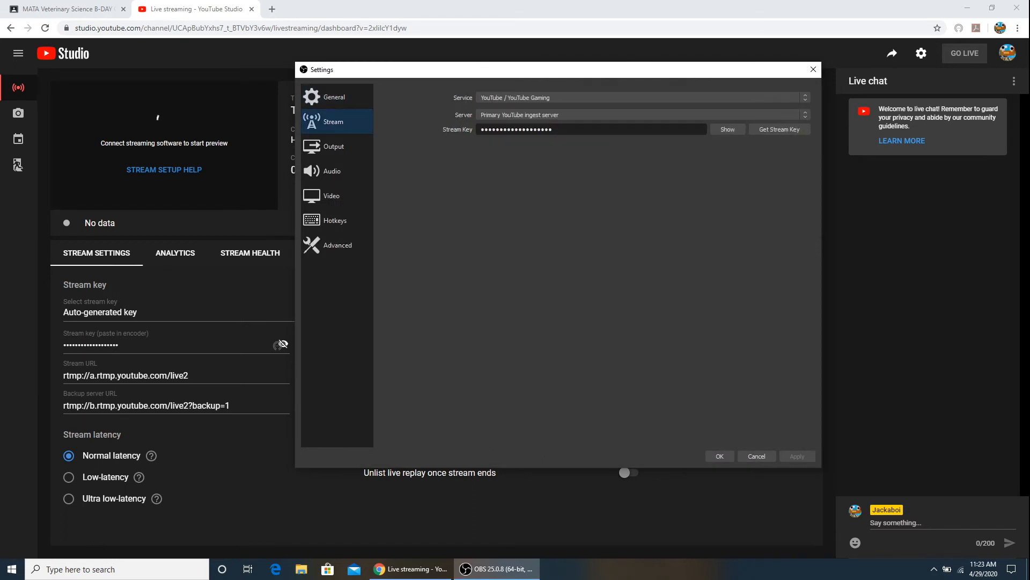
Replace the stream key in OBS with the copied key, keeping the Primary YouTube ingest server, and apply the settings
left_click_drag(558, 129, 477, 130)
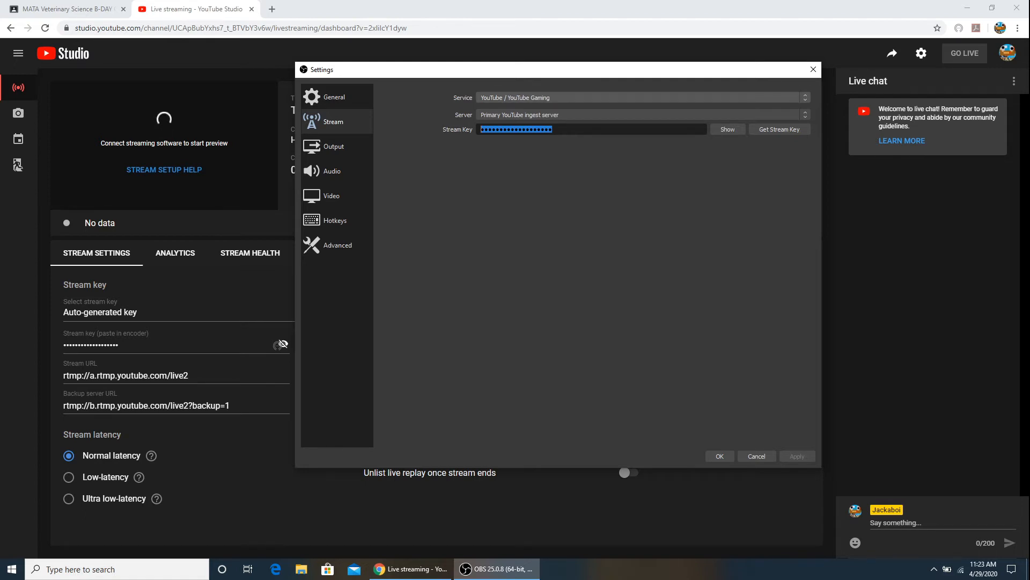
left_click(643, 115)
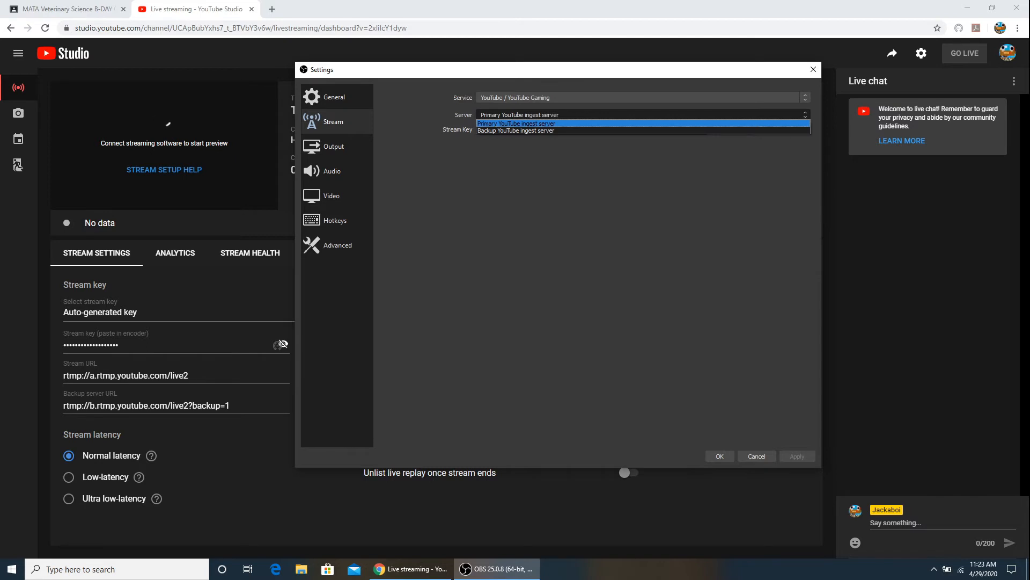
left_click(643, 115)
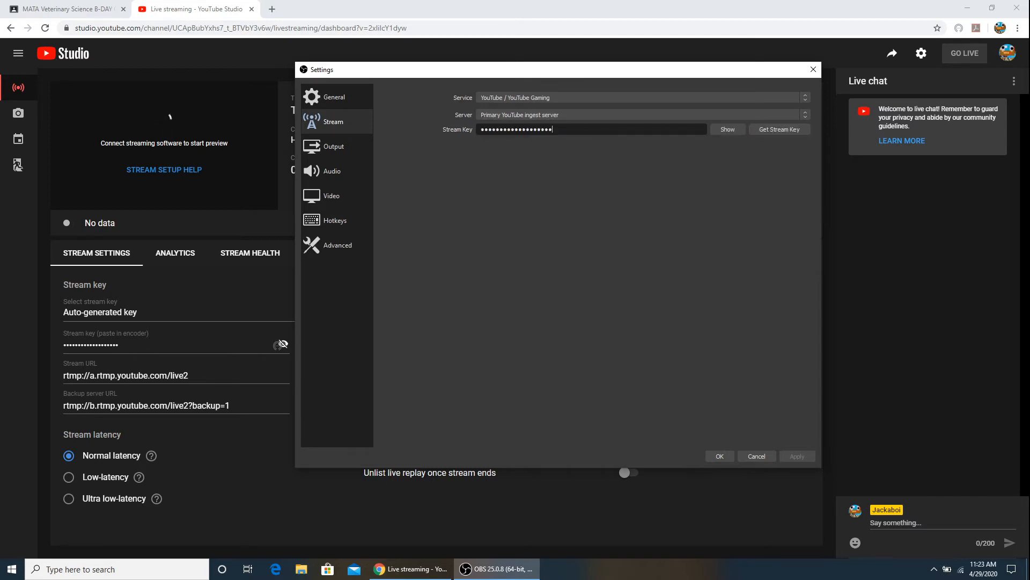
key("ctrl+a")
key("BackSpace")
key("ctrl+v")
left_click(797, 456)
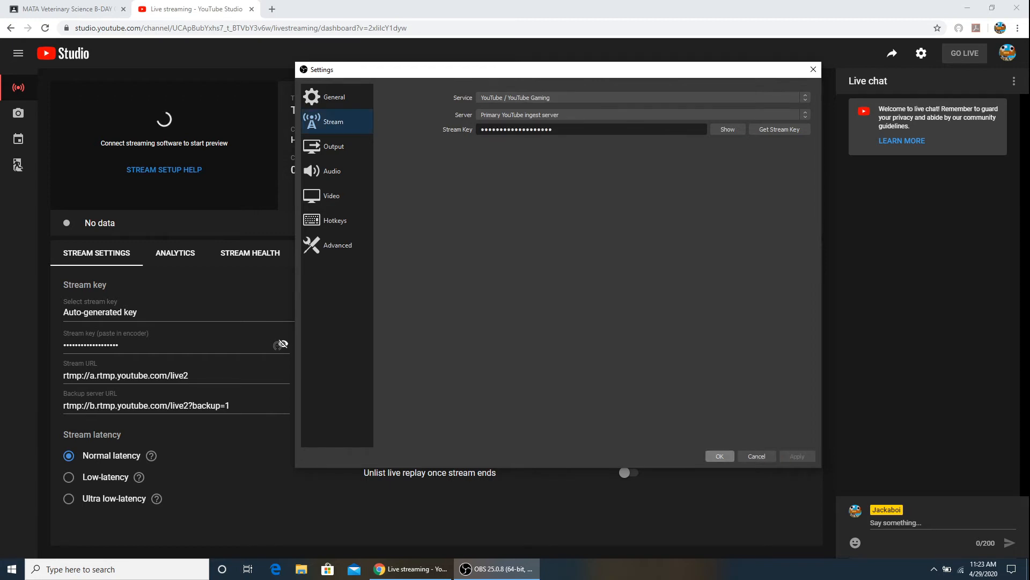
left_click(720, 456)
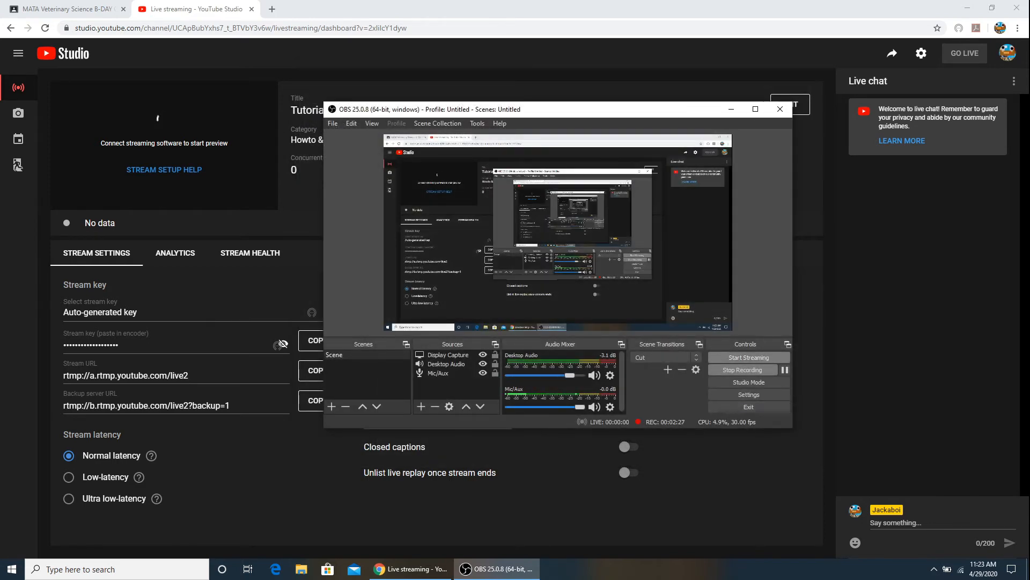
Start streaming from OBS and take the stream live in YouTube Studio
left_click(750, 357)
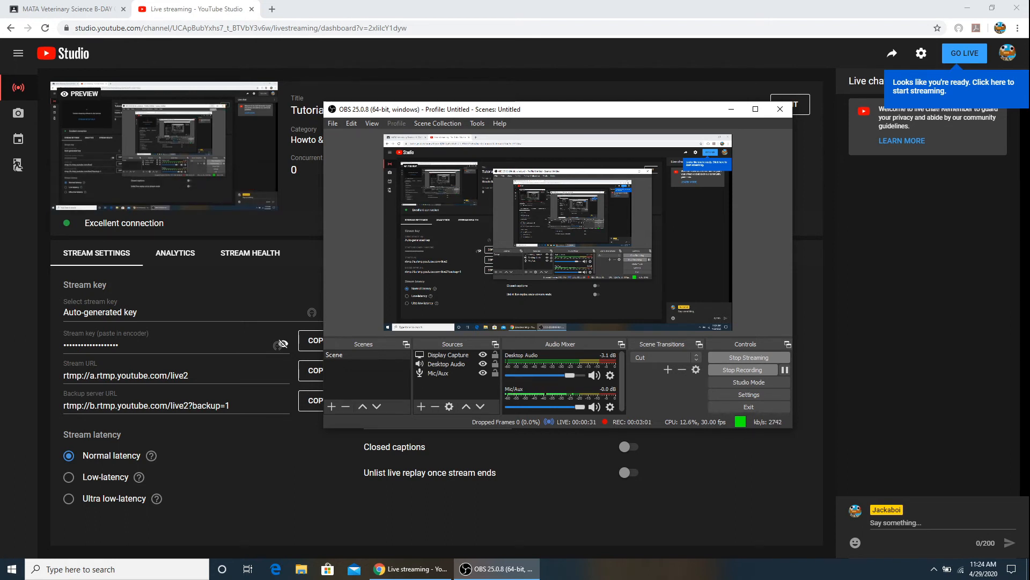
left_click(964, 54)
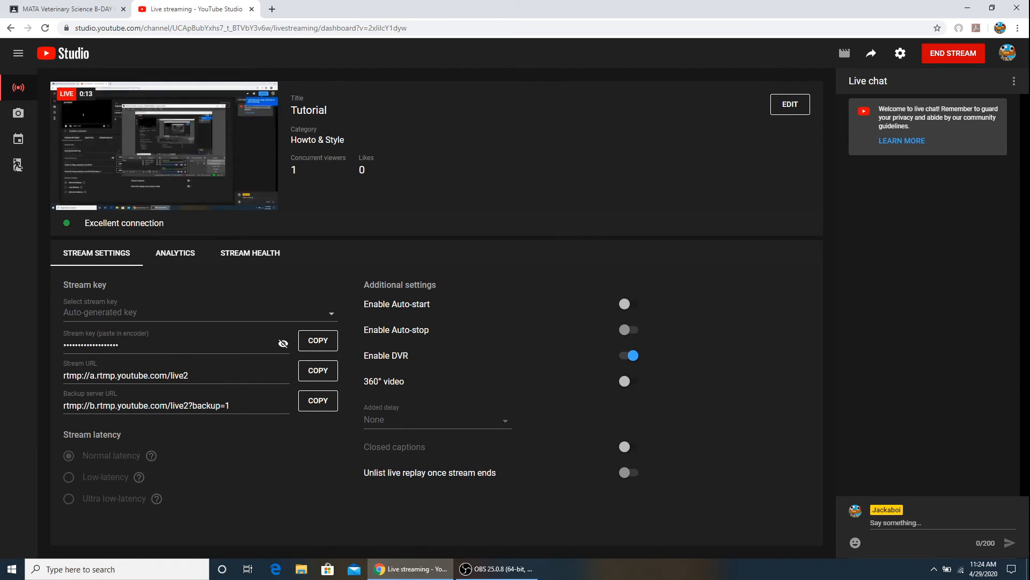
Stop streaming in OBS and end the live stream in YouTube Studio
left_click(497, 569)
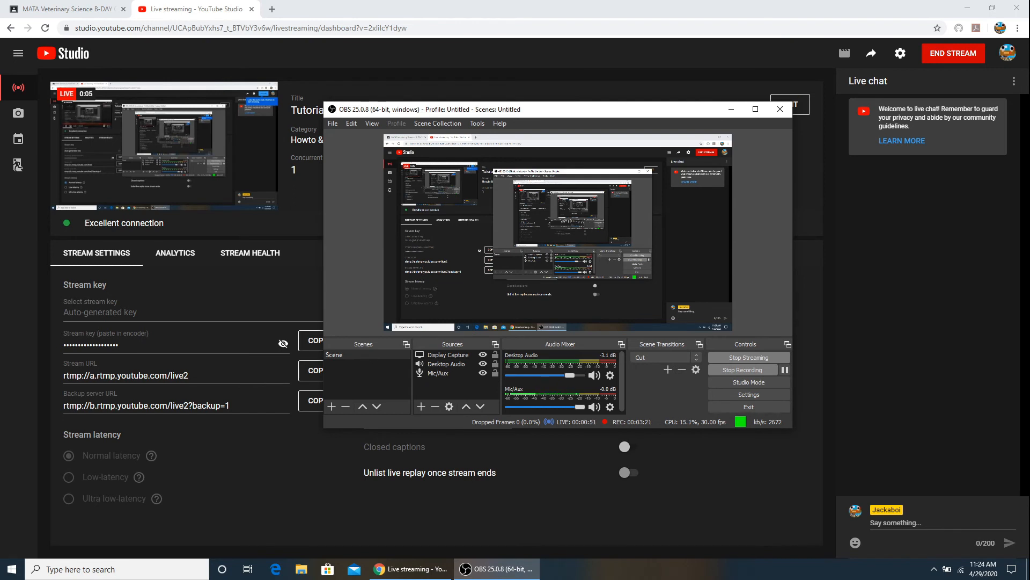
left_click(748, 357)
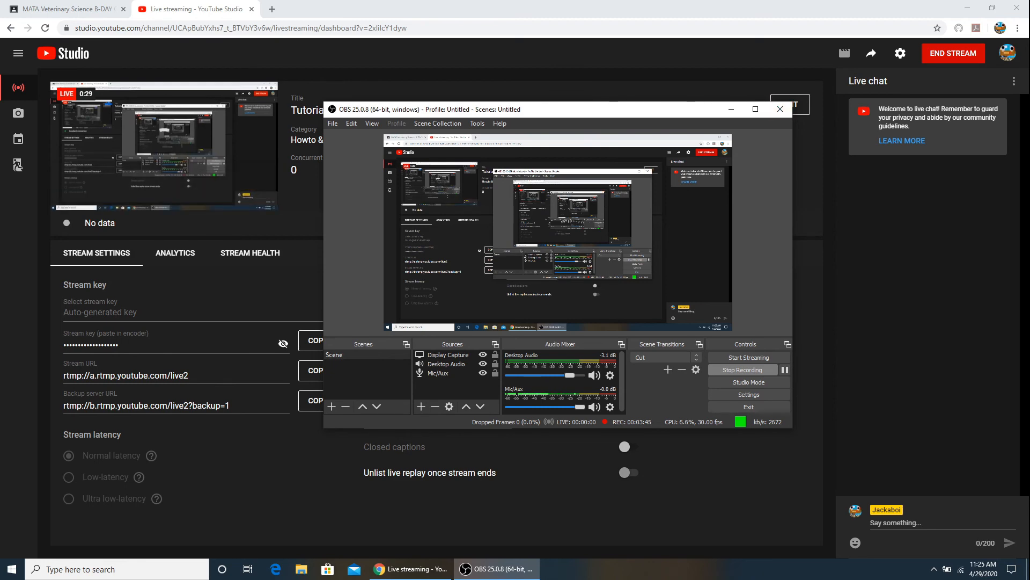
left_click(953, 53)
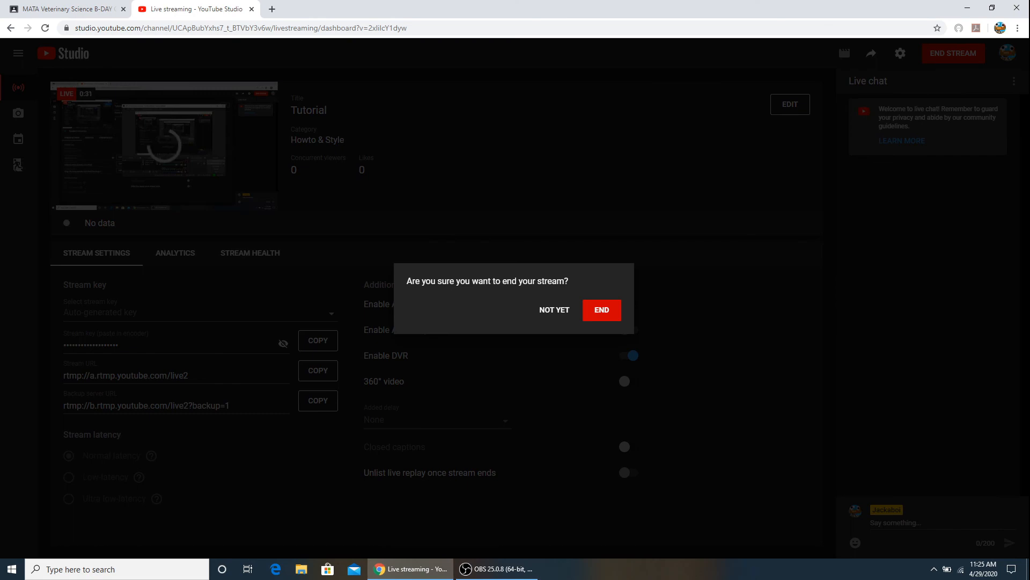
left_click(601, 310)
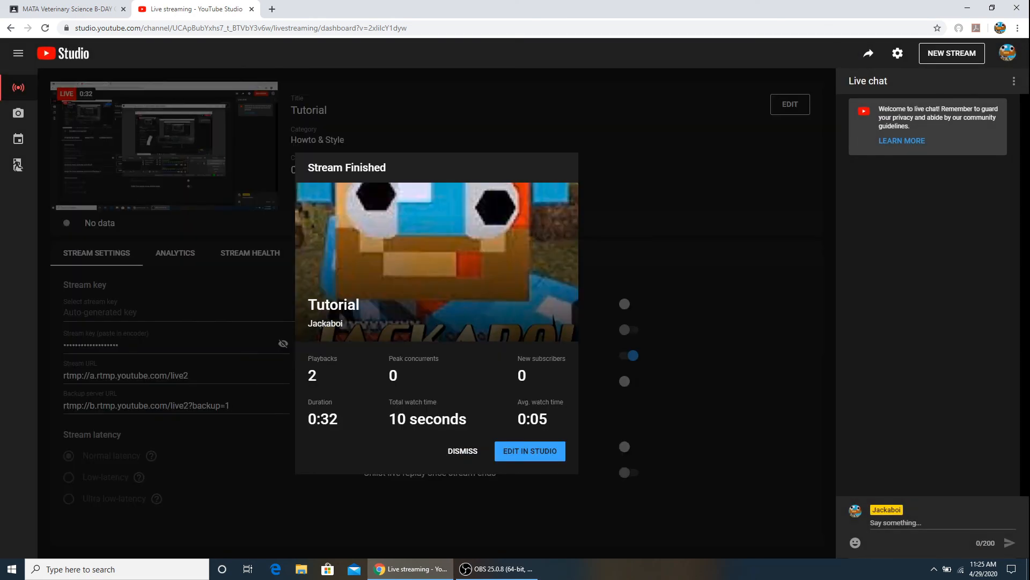